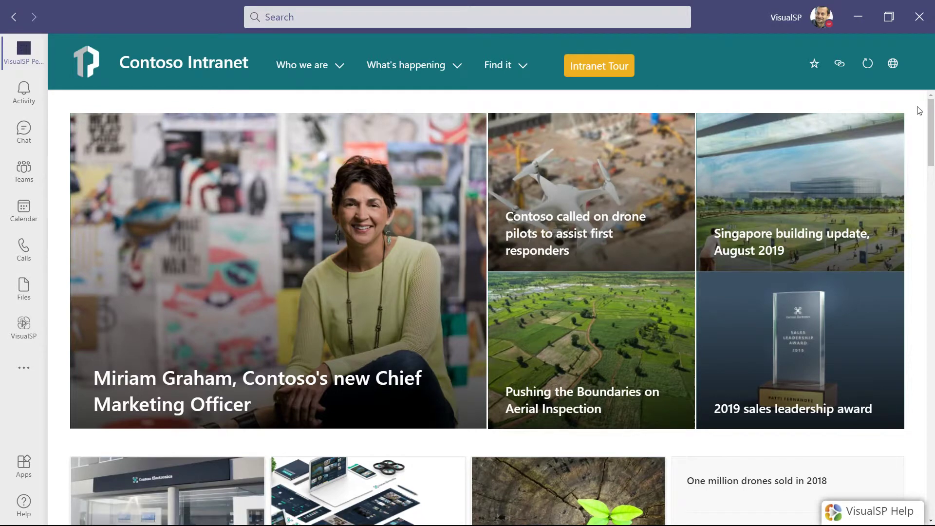
Start the Intranet Tour from the site header and advance through its steps to the final Questions bubble
mouse_move(932, 111)
left_mouse_down()
mouse_move(931, 226)
mouse_move(930, 111)
left_mouse_up()
scroll(649, 236, "down", 3)
scroll(649, 236, "up", 3)
left_click(594, 71)
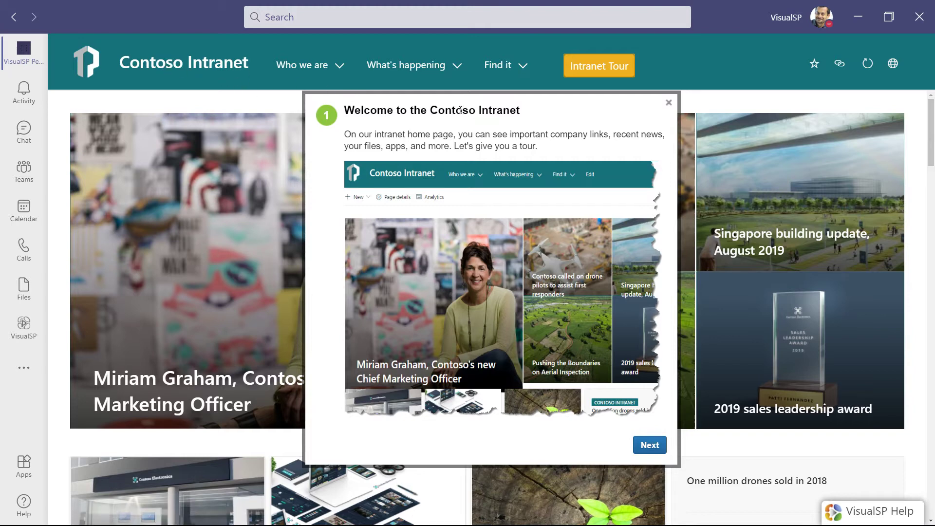
left_click(655, 445)
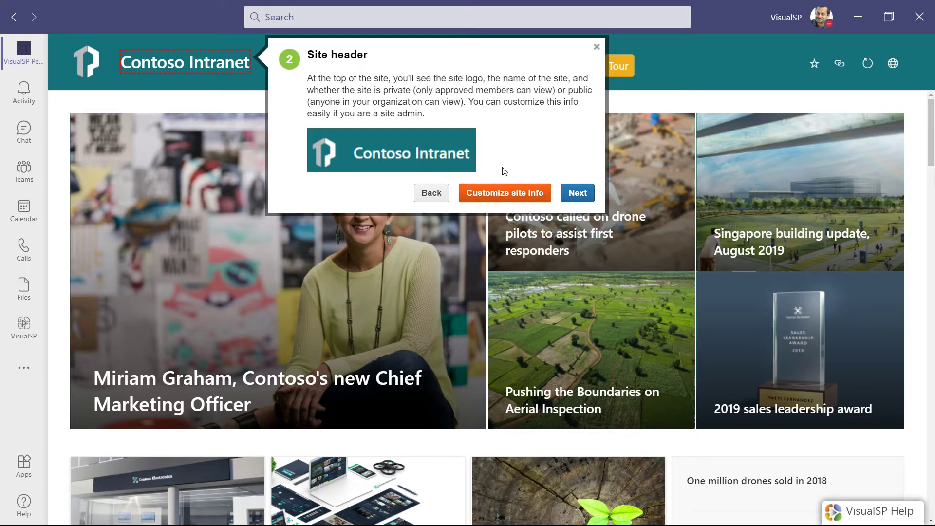
left_click(572, 194)
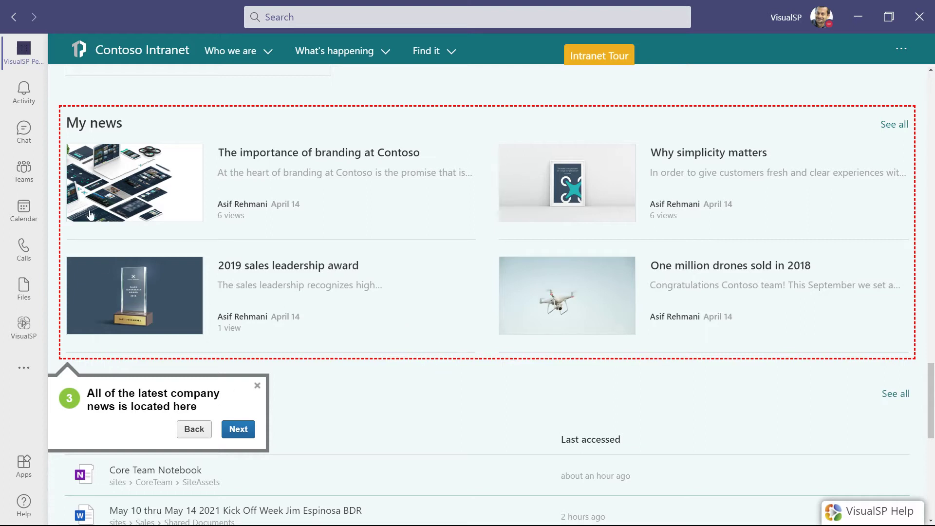
left_click(237, 429)
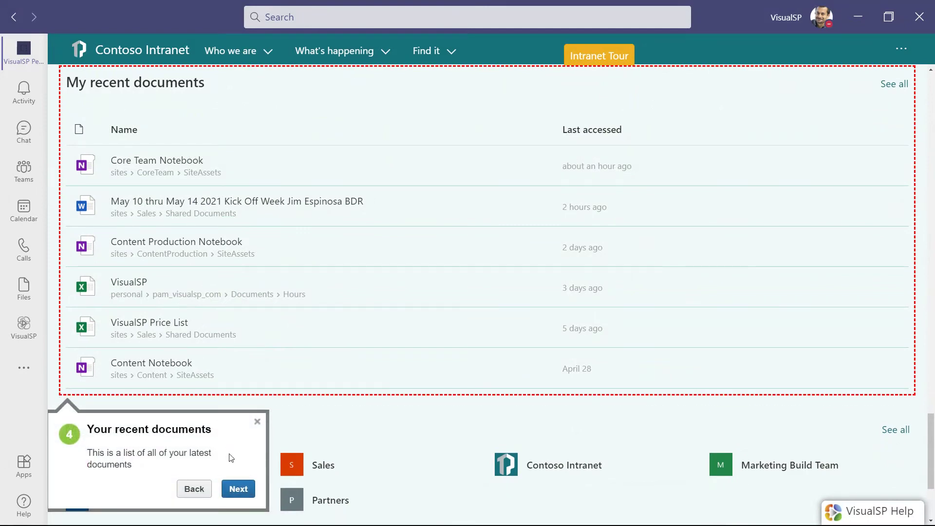
left_click(238, 489)
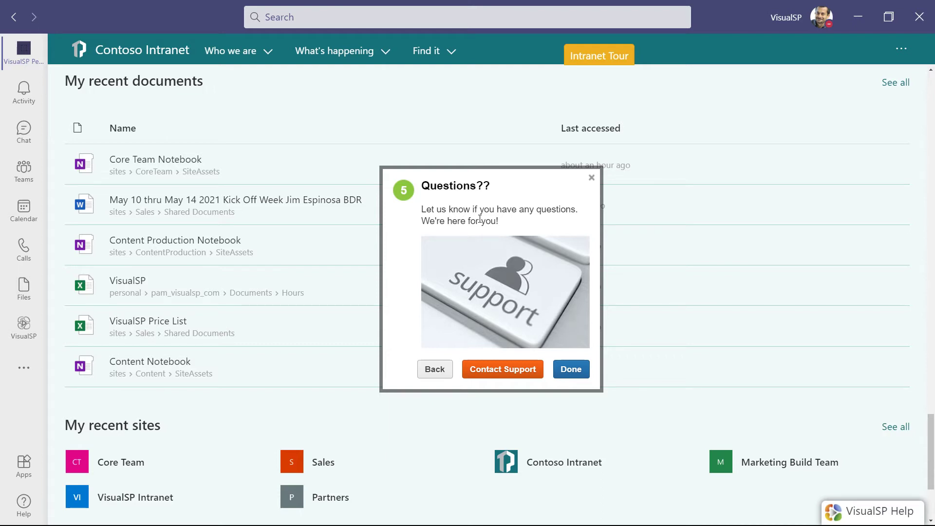
Open the support email from the tour's last bubble, close the draft, and finish the tour
left_click(517, 373)
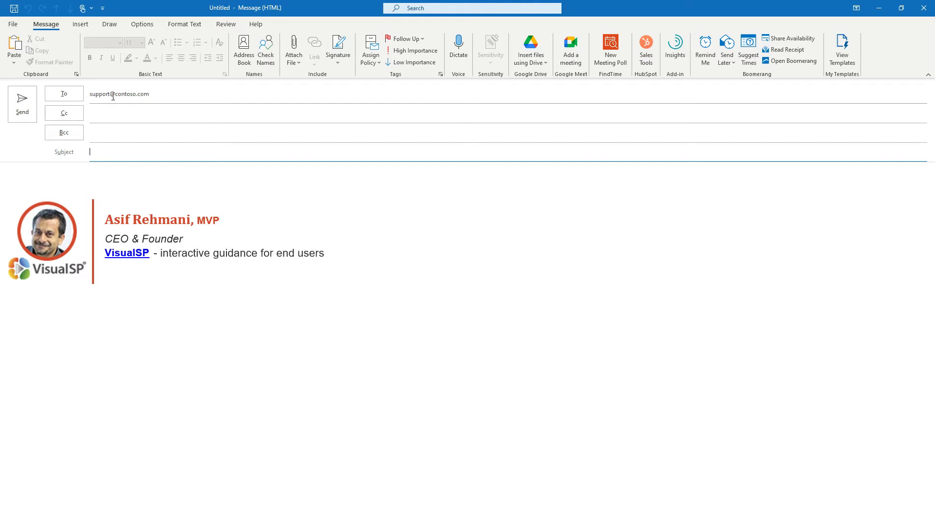
left_click(924, 8)
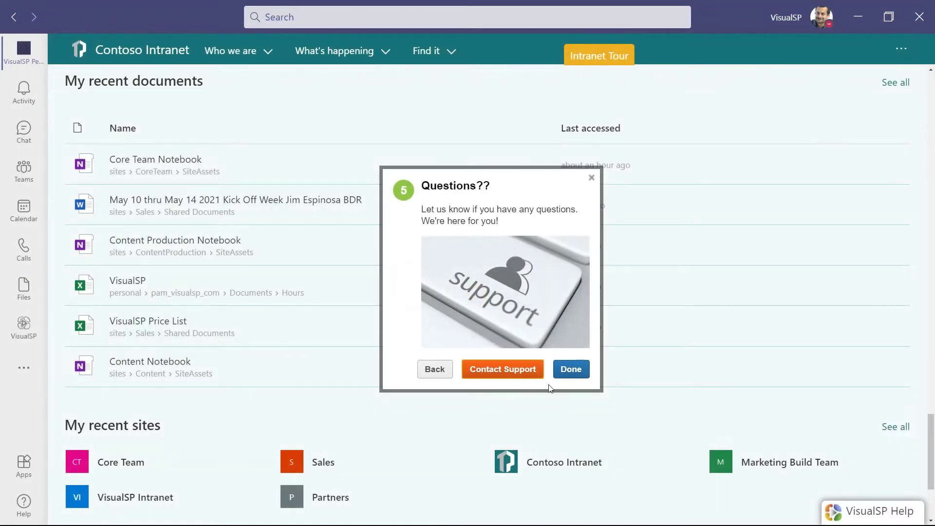
left_click(566, 369)
scroll(920, 482, "up", 20)
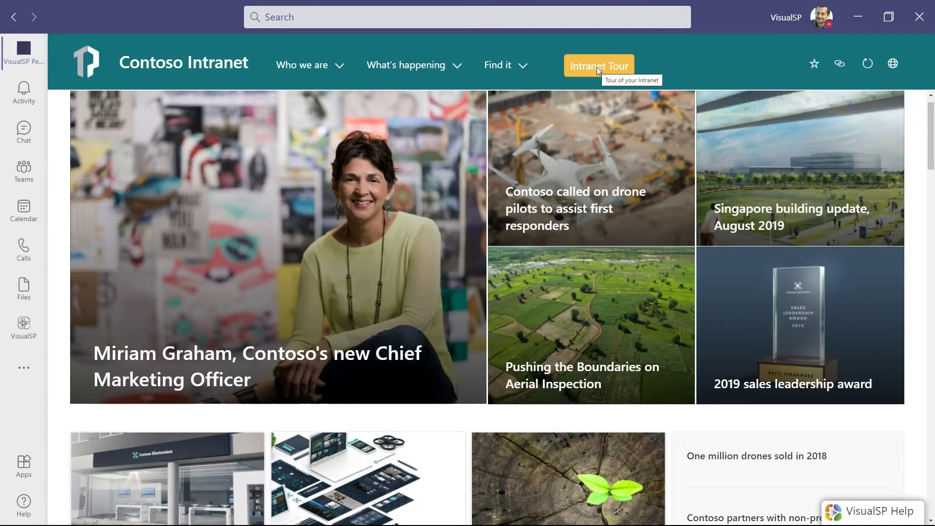
Relaunch the Intranet Tour from the top of the home page and dismiss its welcome bubble
left_click(623, 70)
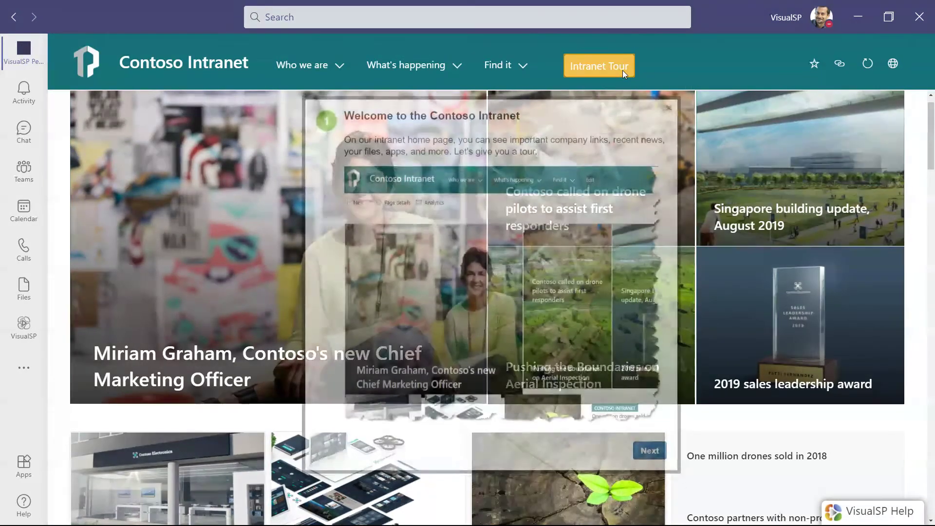
left_click(669, 103)
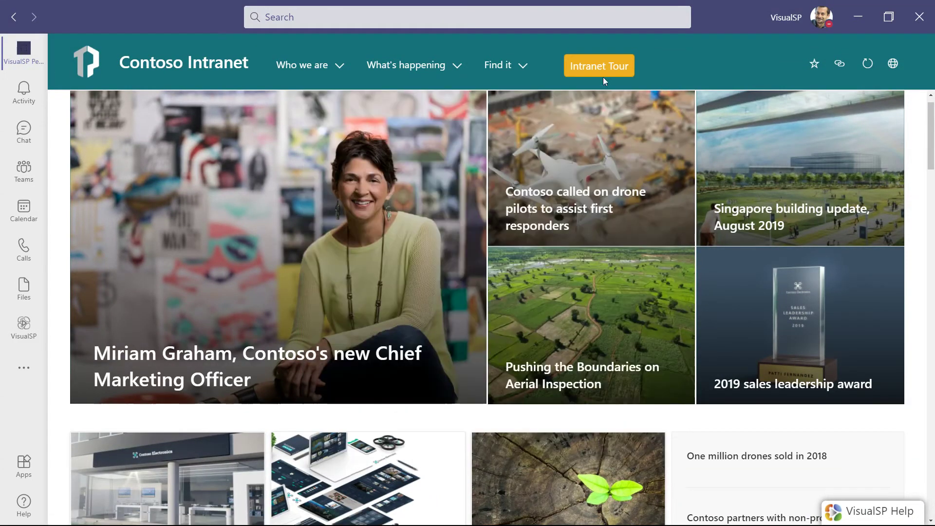
Open the "Tour of your Intranet" help item for editing and re-select the target element for its inline help button
left_click(878, 511)
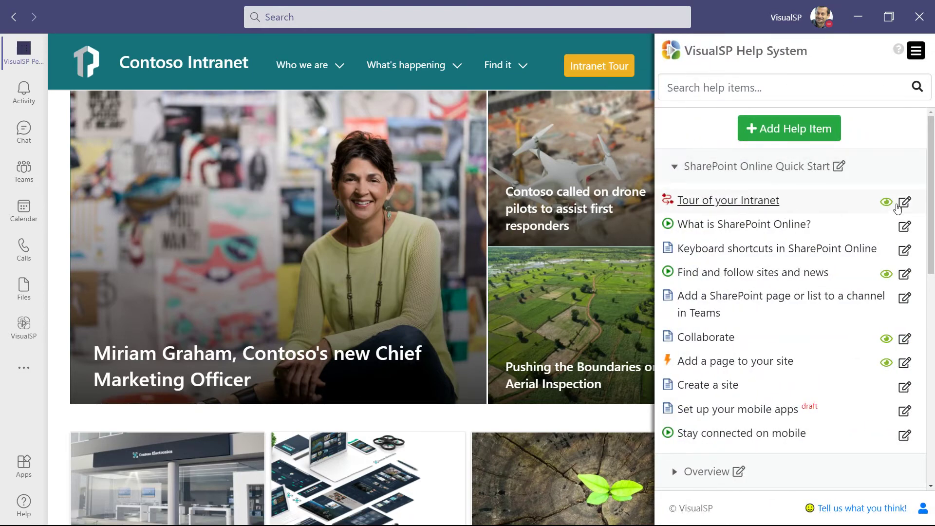
left_click(904, 202)
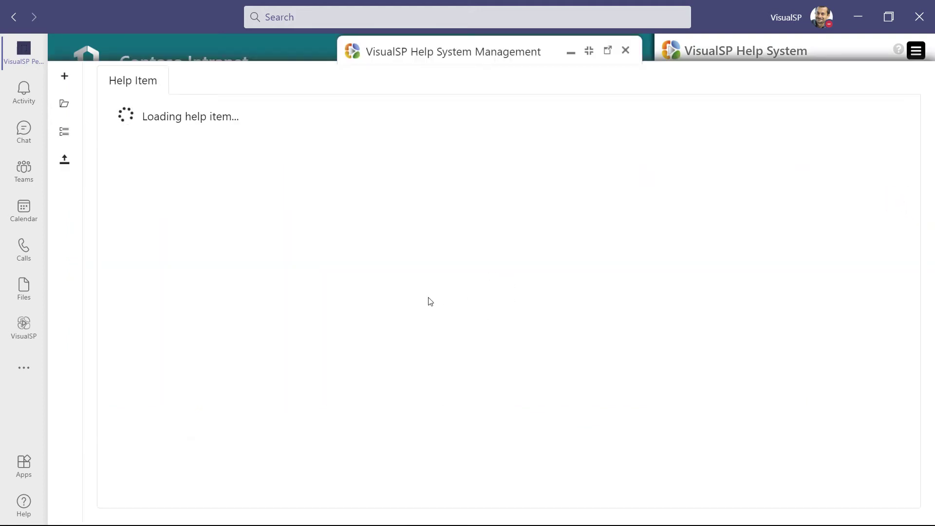
scroll(429, 301, "down", 10)
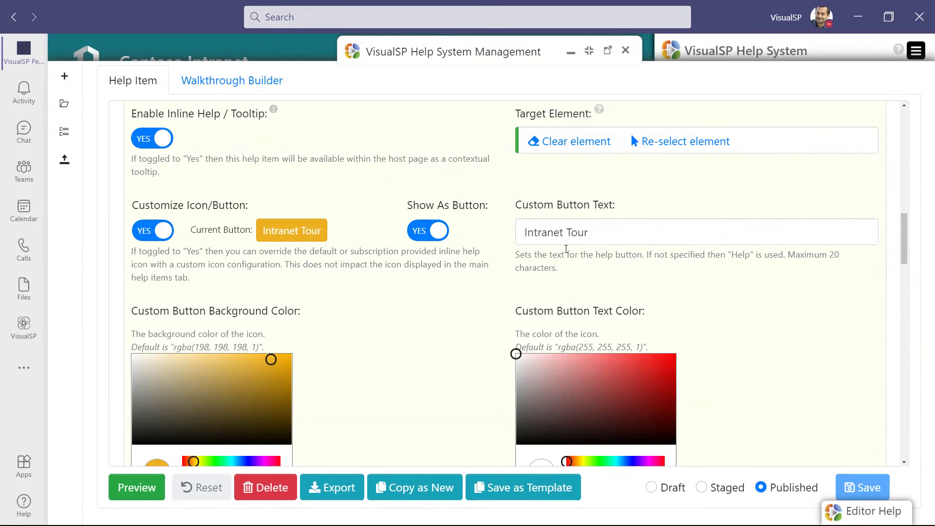
left_click(672, 149)
left_click_drag(647, 70, 605, 69)
left_click(703, 459)
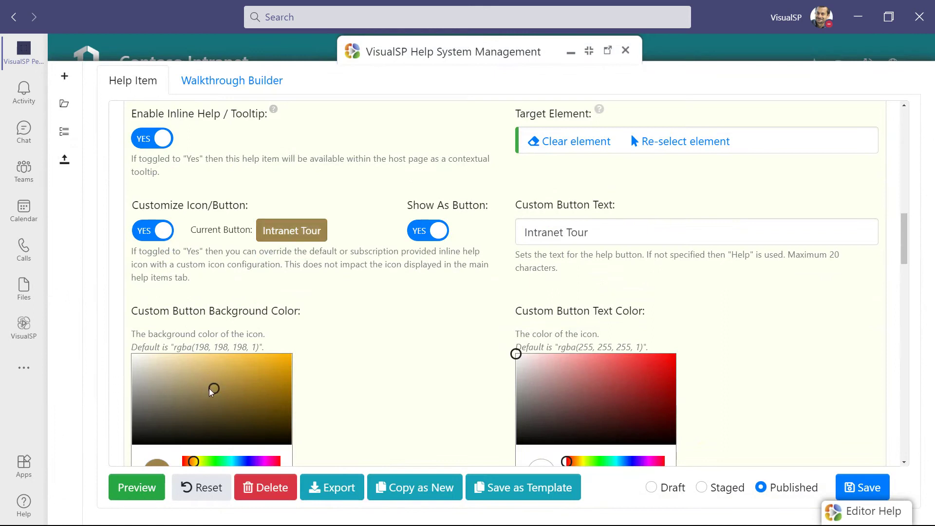
Set the Intranet Tour button's background color to dark blue (49, 55, 145), preview it on the page, and return to the editor
scroll(213, 388, "down", 2)
left_click(221, 400)
left_click(237, 333)
left_click_drag(237, 333, 238, 332)
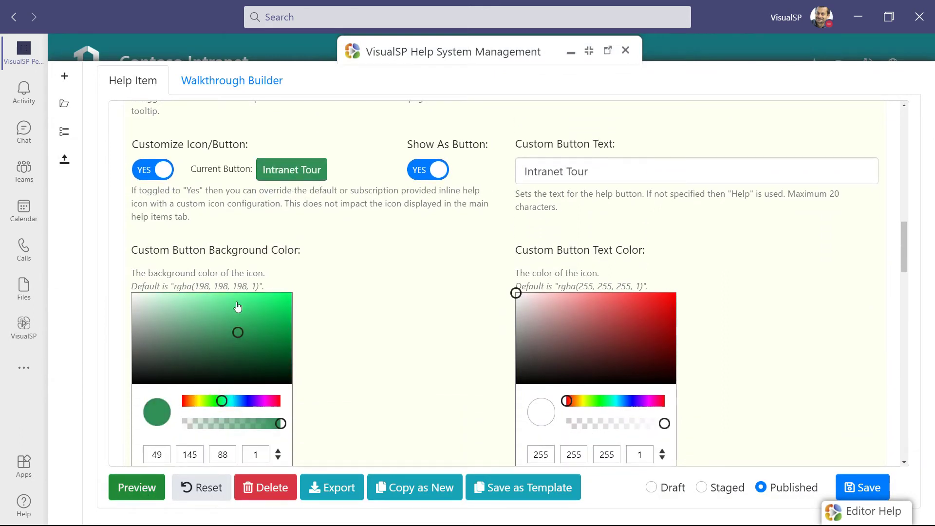
left_click(247, 400)
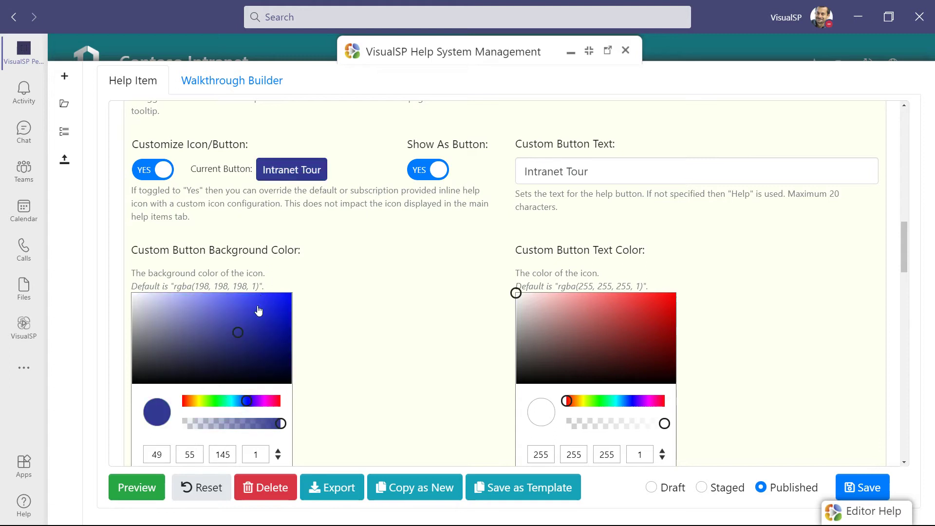
left_click(144, 492)
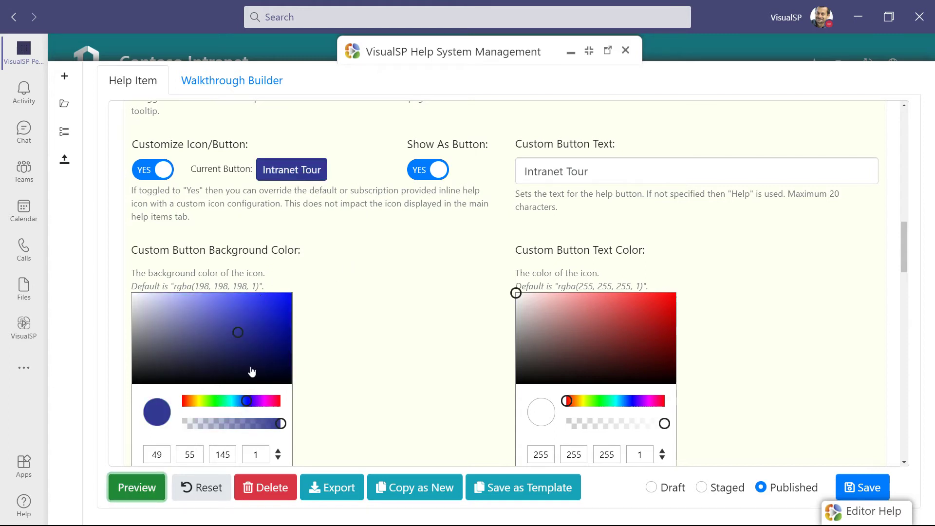
left_click(159, 487)
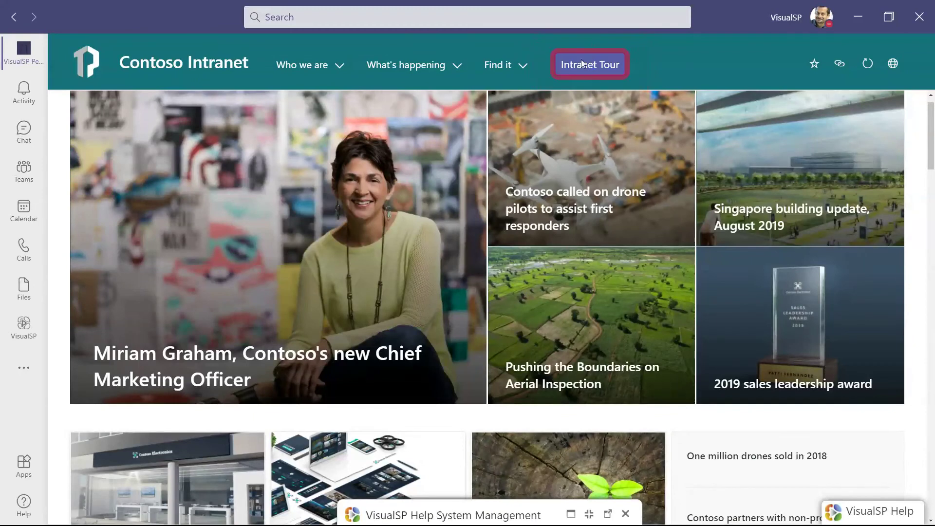
left_click(571, 515)
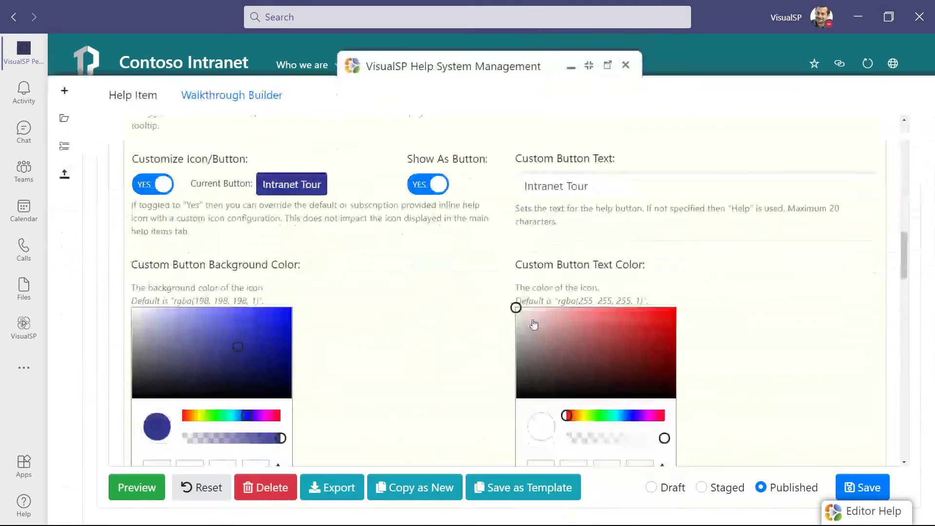
Set the help item's Auto Show on Load pattern to 1-3 so it displays on the first three visits
scroll(408, 273, "down", 3)
scroll(407, 275, "down", 4)
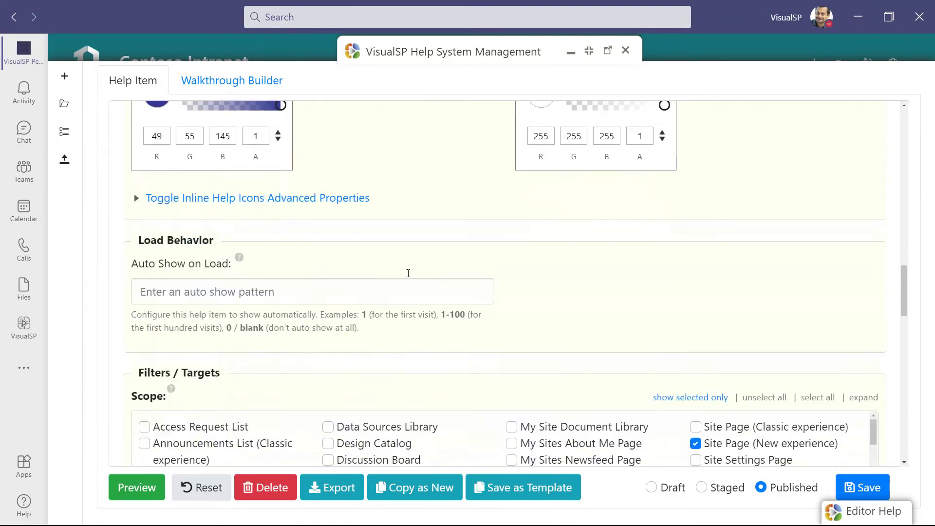
left_click(284, 268)
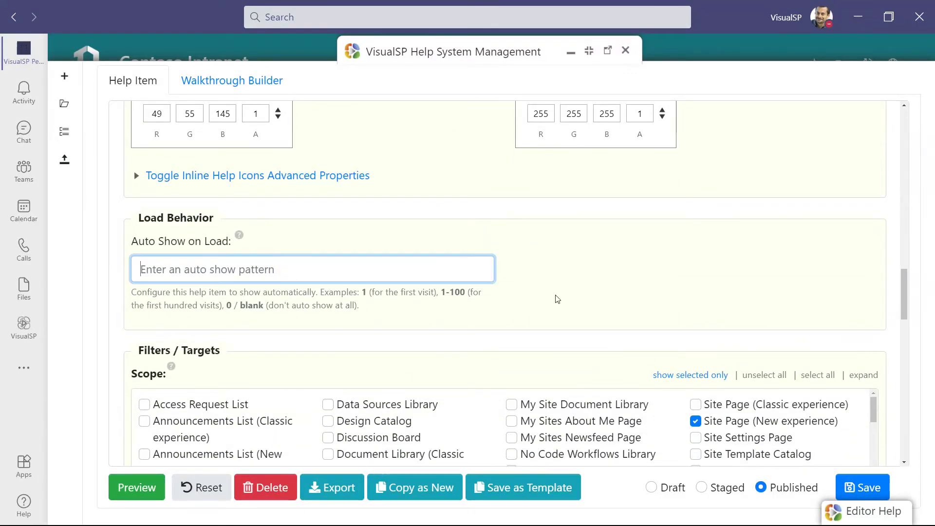
type("1-3")
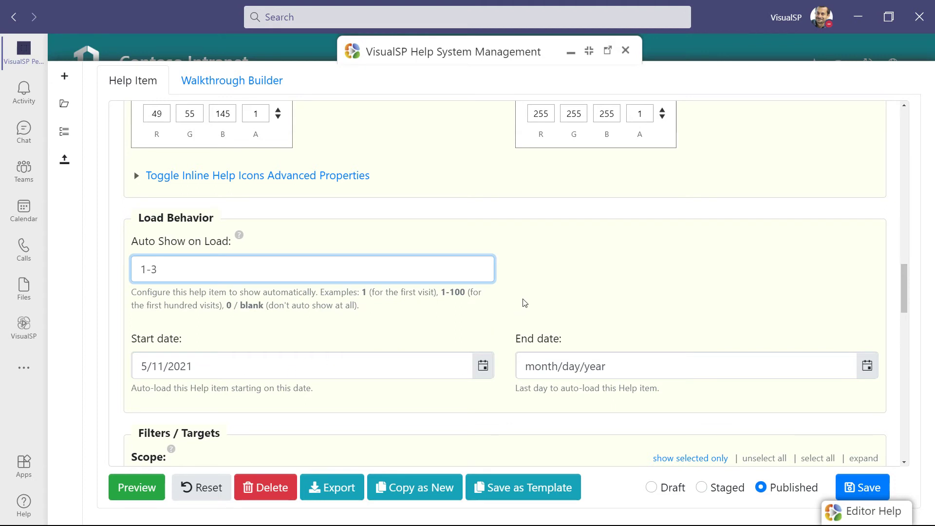
Examine the content and display options in the core properties of walkthrough Step 1, using the expanded view
left_click(261, 82)
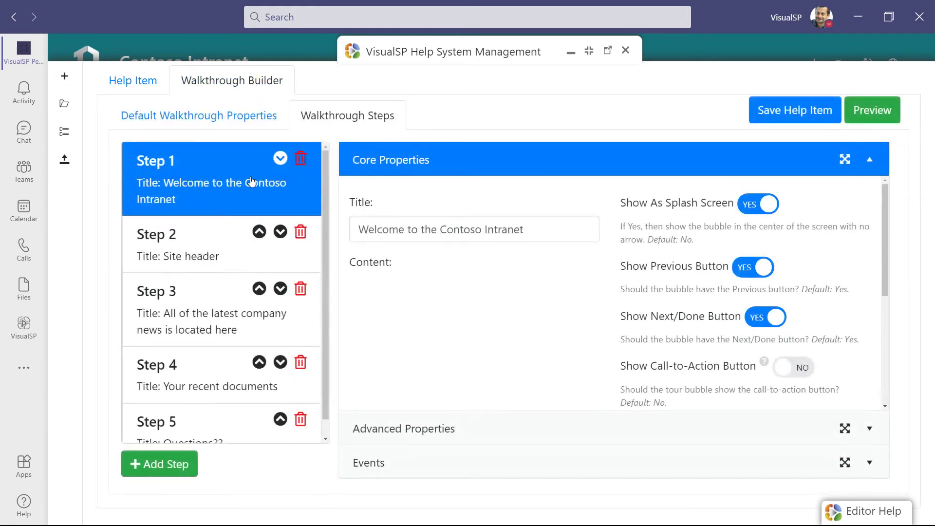
scroll(616, 310, "down", 1)
left_click_drag(596, 319, 599, 290)
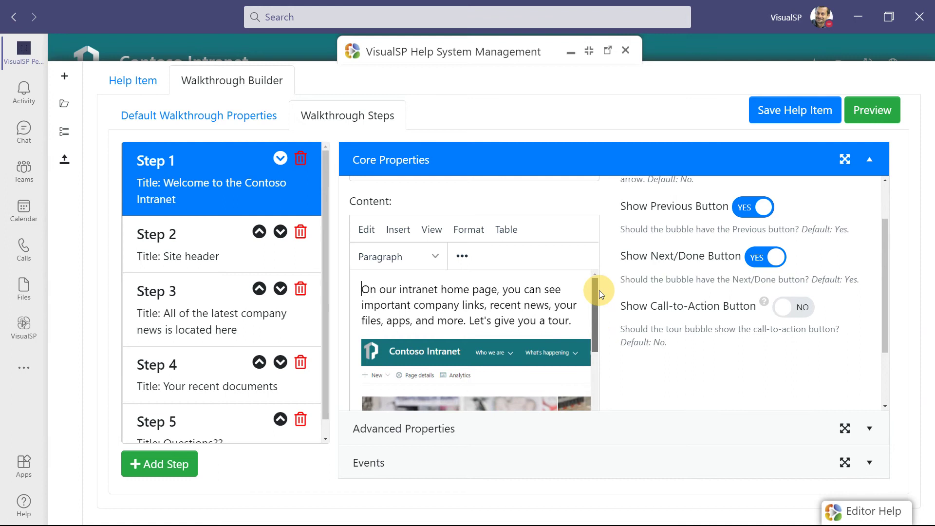
scroll(599, 292, "down", 1)
left_click(845, 159)
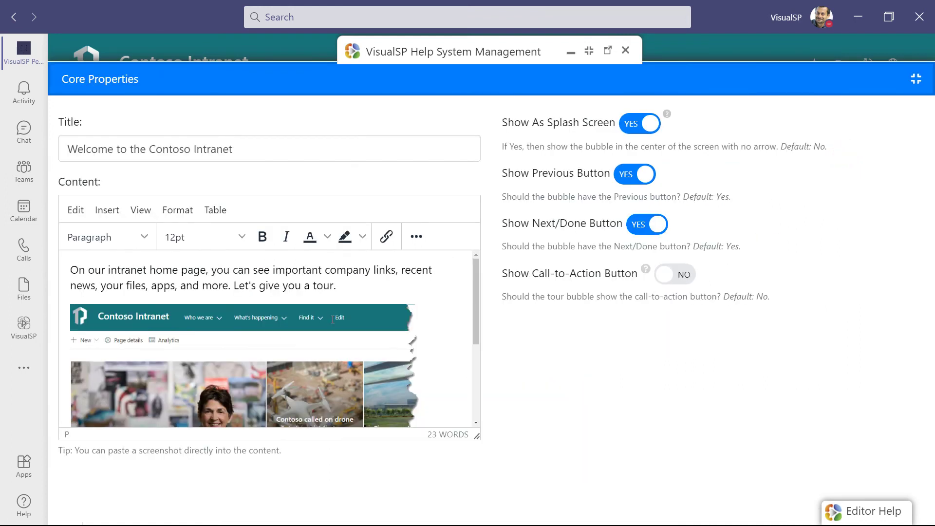
scroll(316, 314, "down", 3)
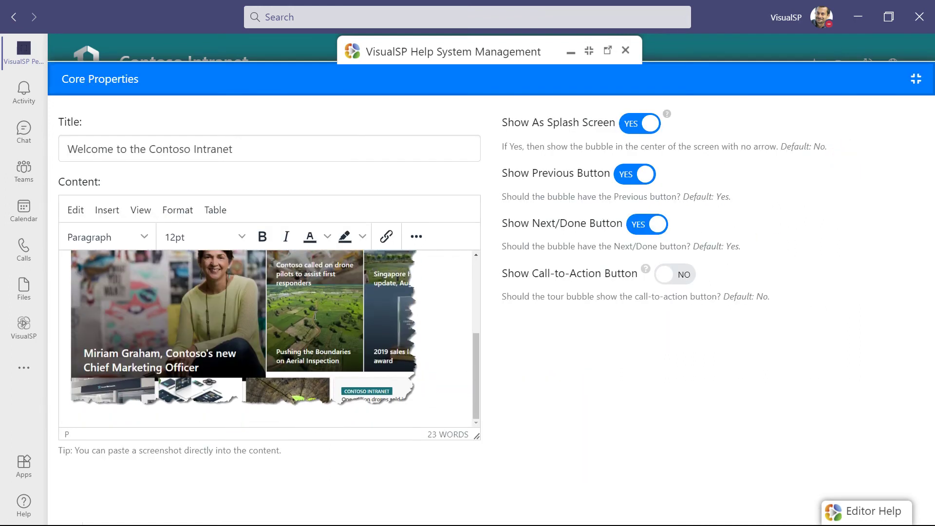
scroll(315, 317, "up", 3)
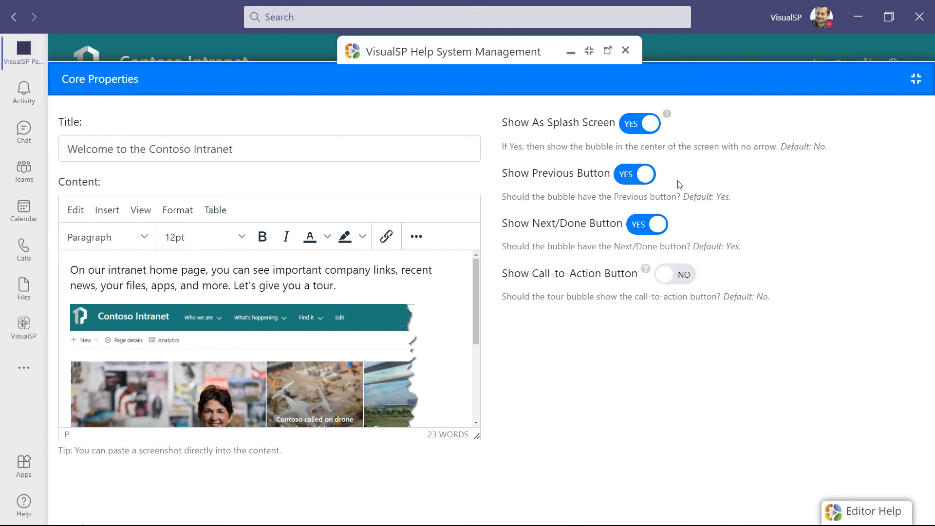
left_click(916, 79)
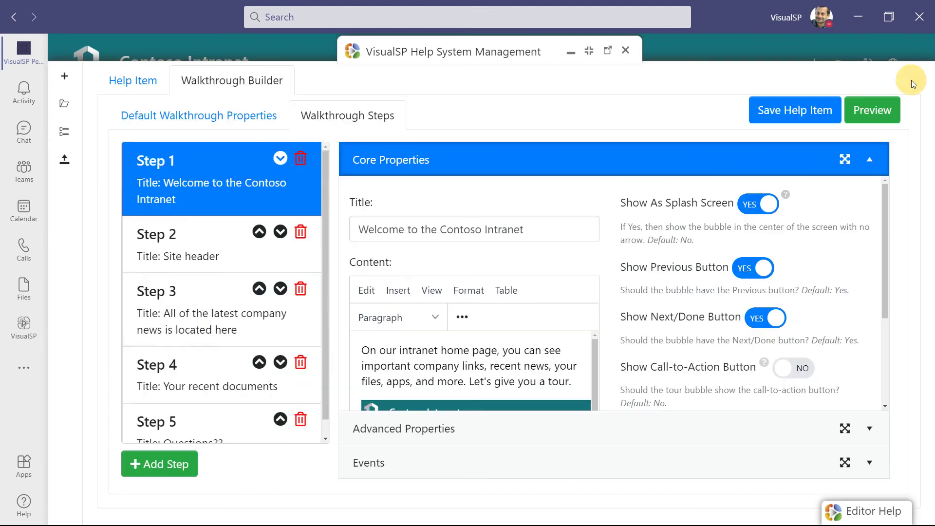
Review walkthrough Steps 2 to 4 and close the help item management panel without saving the changes
left_click(169, 257)
left_click(178, 291)
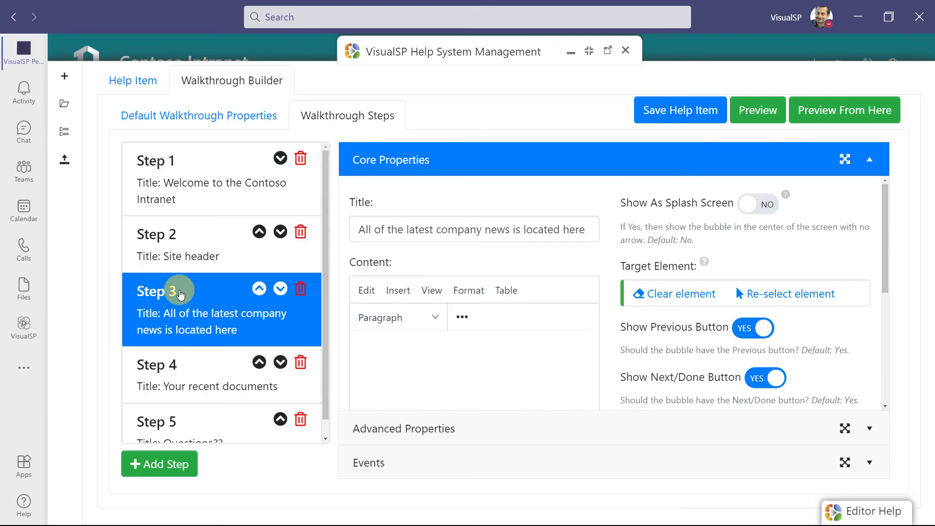
mouse_move(185, 358)
left_mouse_down()
mouse_move(192, 259)
mouse_move(194, 366)
left_mouse_up()
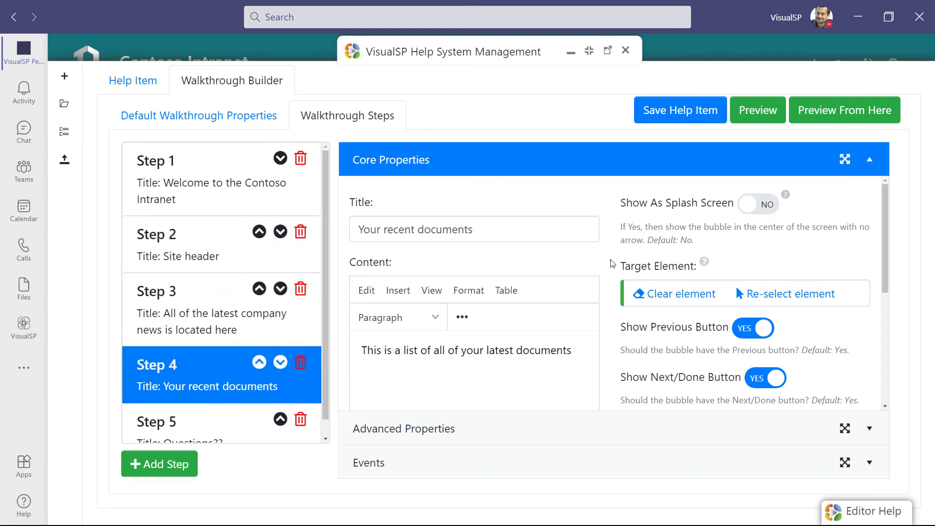
left_click(626, 50)
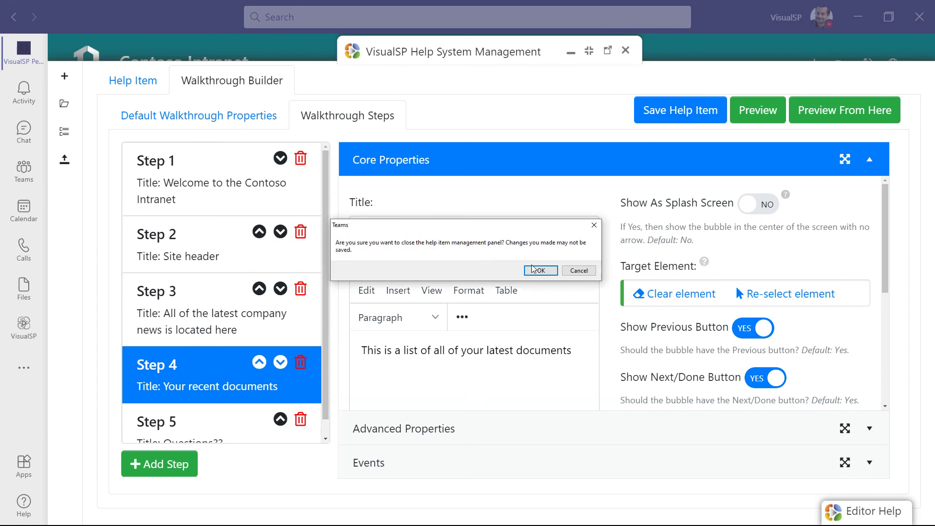
left_click(535, 270)
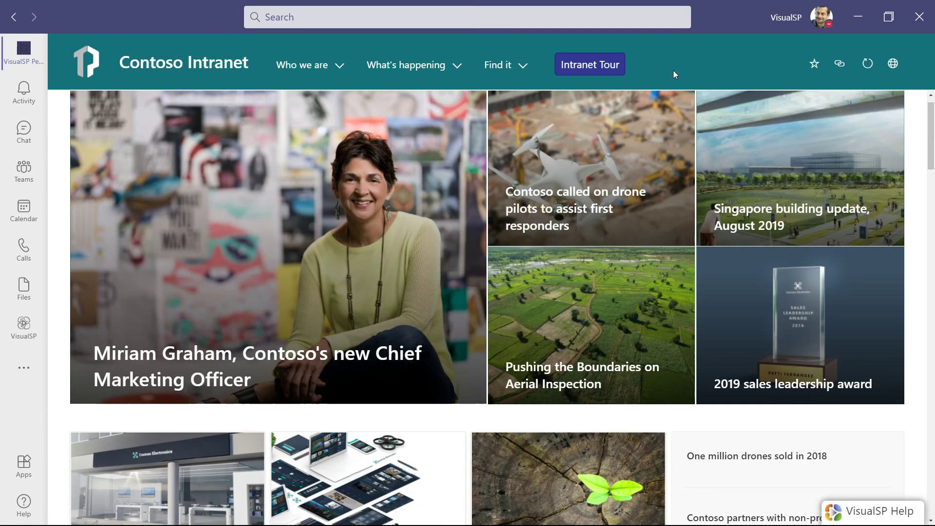